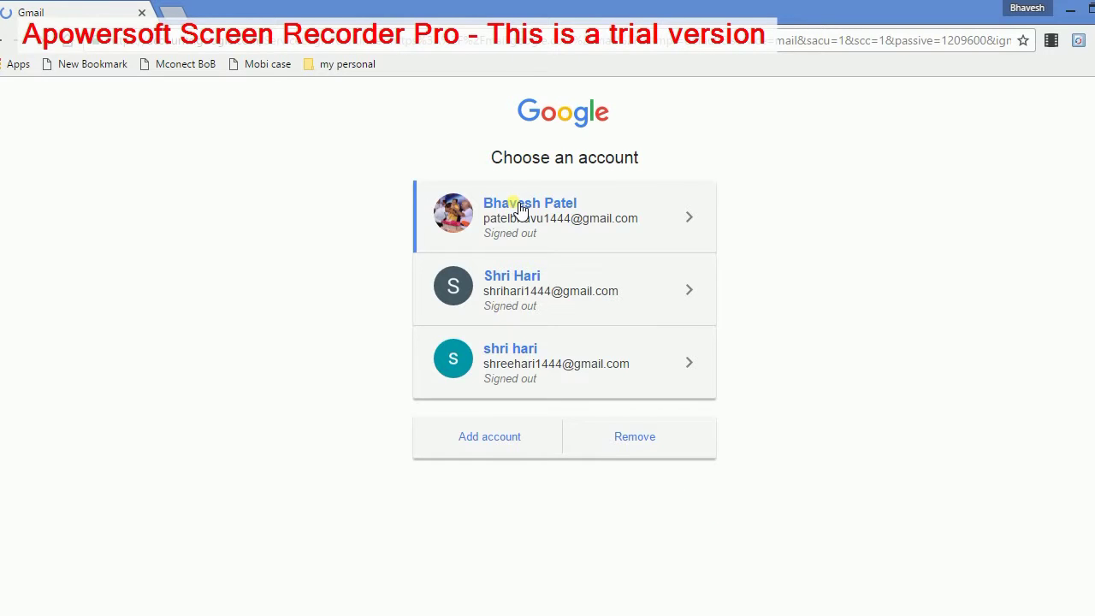
- Sign in with the first saved account and its password
left_click(531, 423)
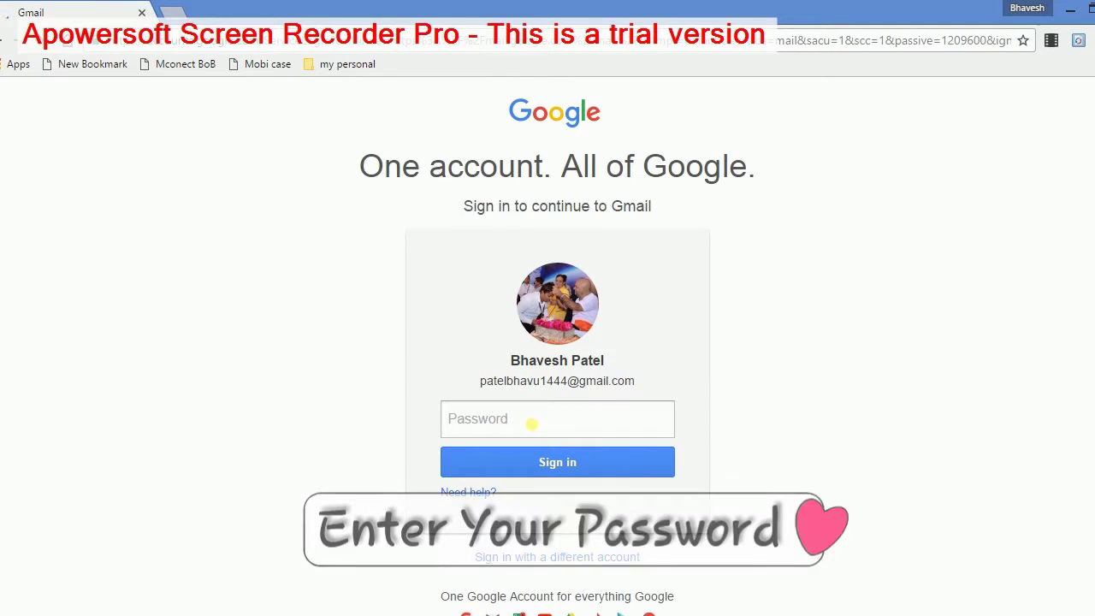
type("•••••••••")
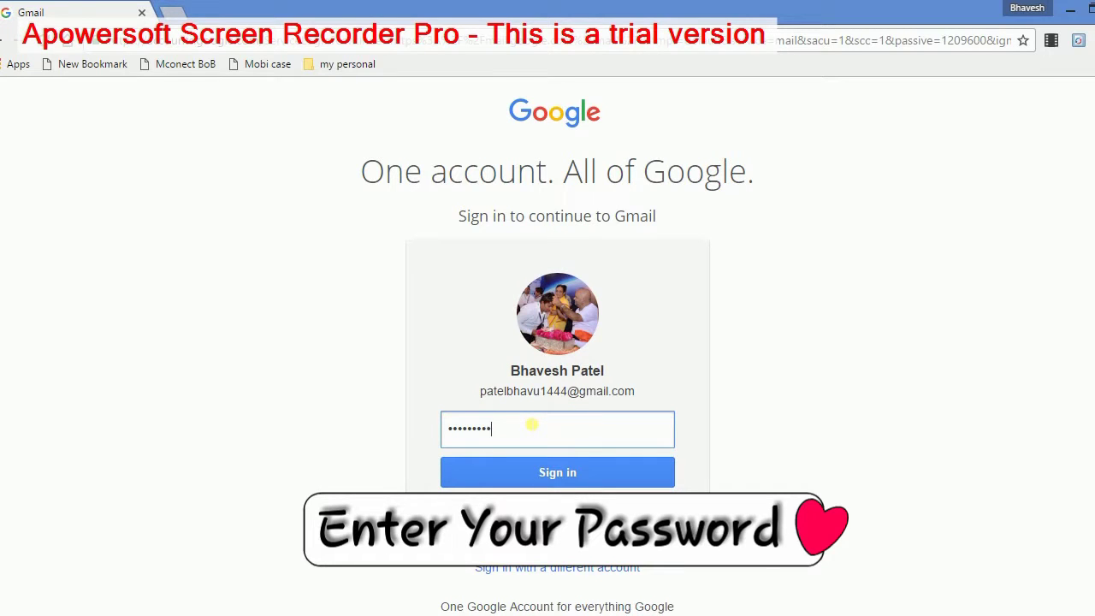
left_click(558, 477)
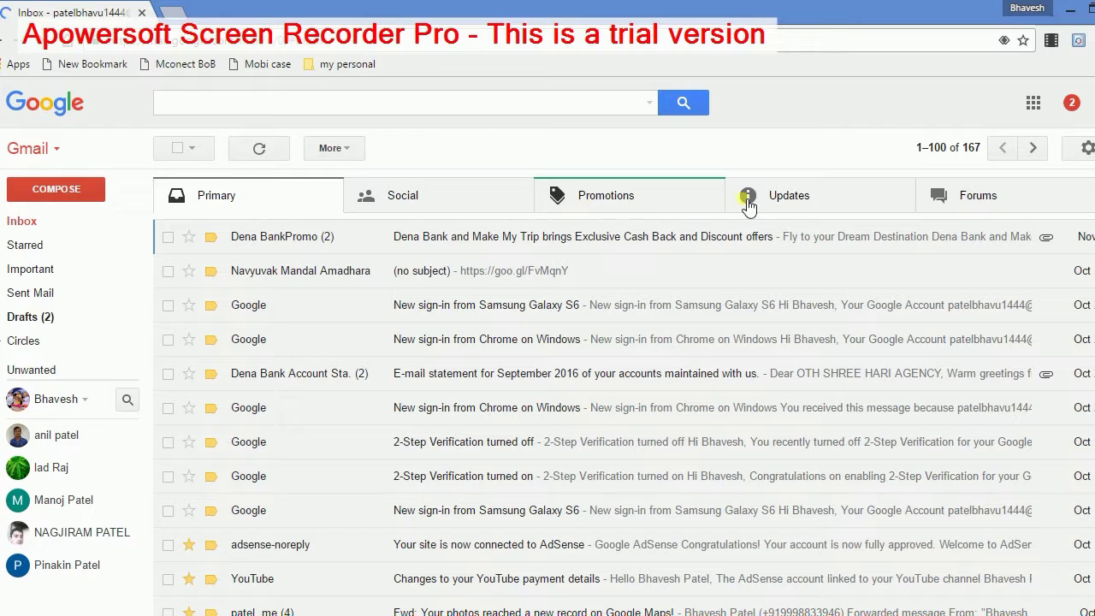
- Open a blank New Message compose window from the inbox
left_click(989, 206)
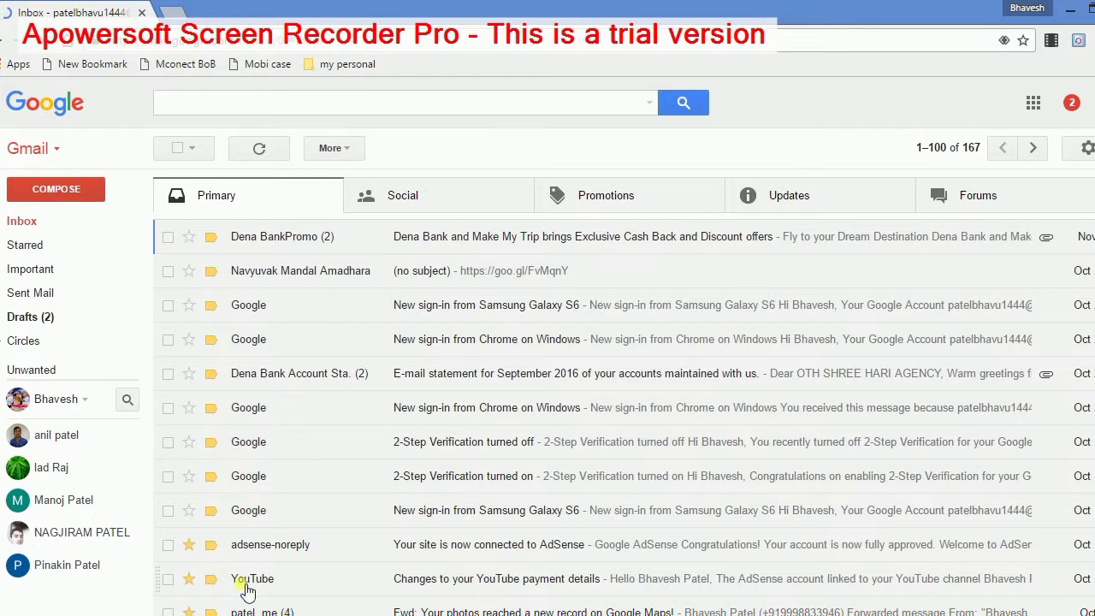
left_click(53, 183)
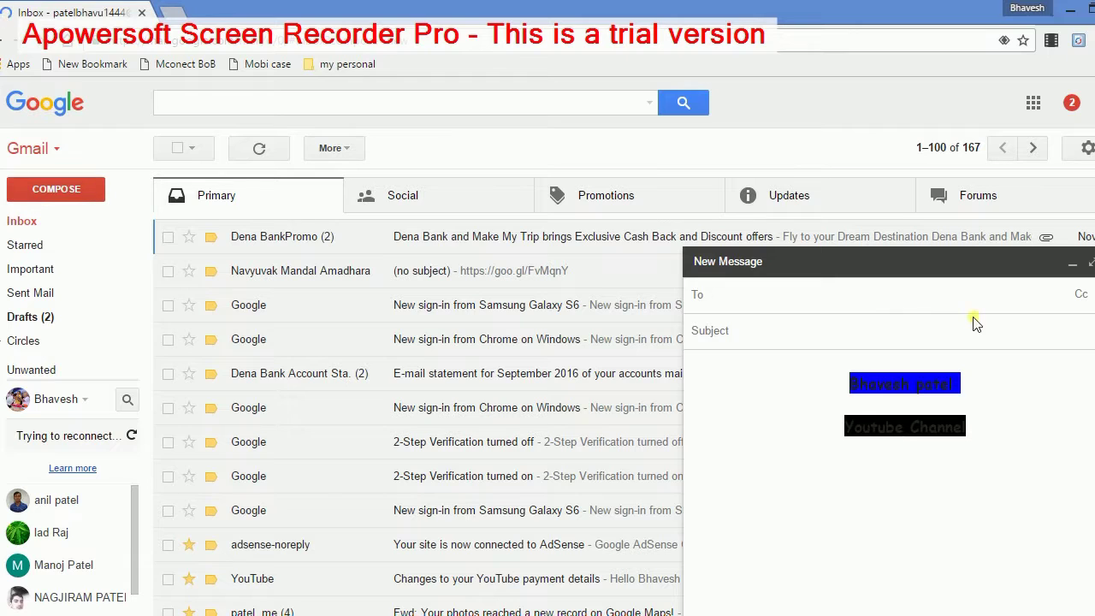
- Add suggested contacts as the To and Cc recipients, correcting a mistyped Cc entry
mouse_move(820, 302)
type("shr")
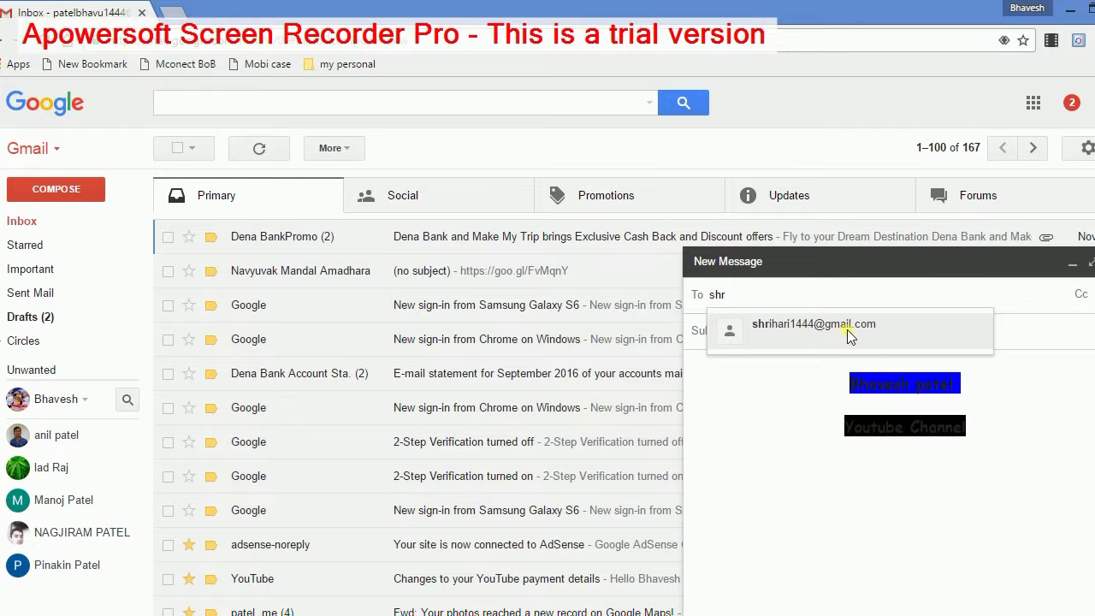
left_click(847, 329)
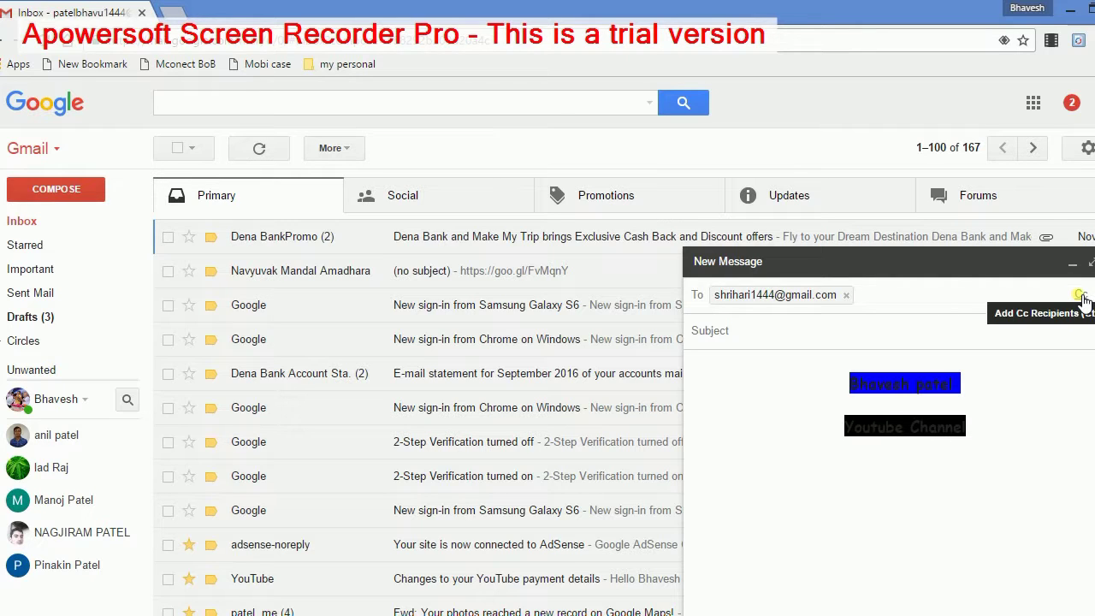
left_click(1080, 296)
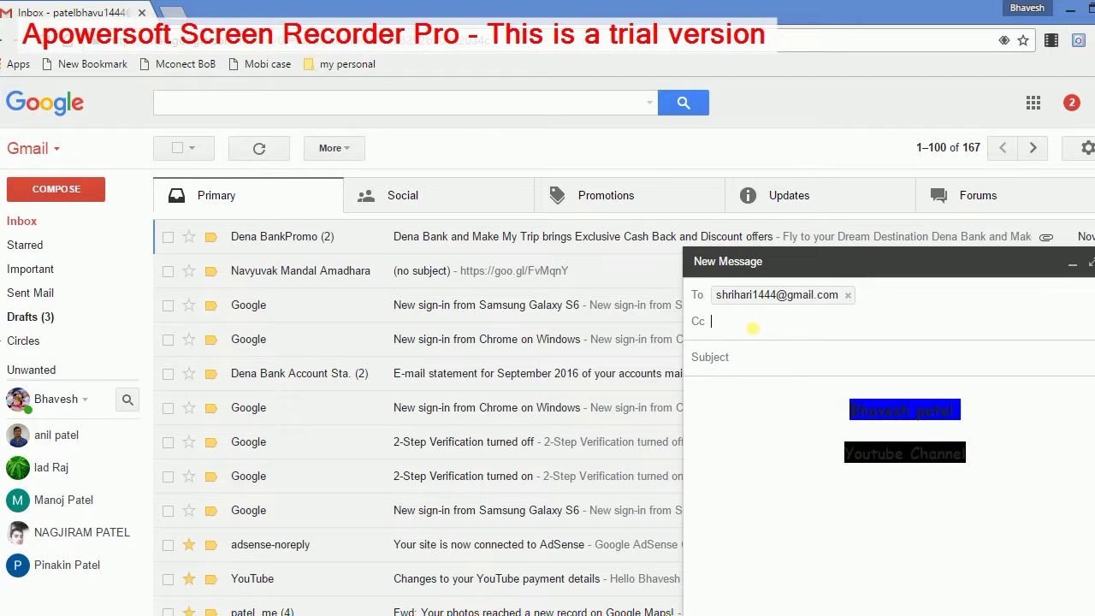
type("sh")
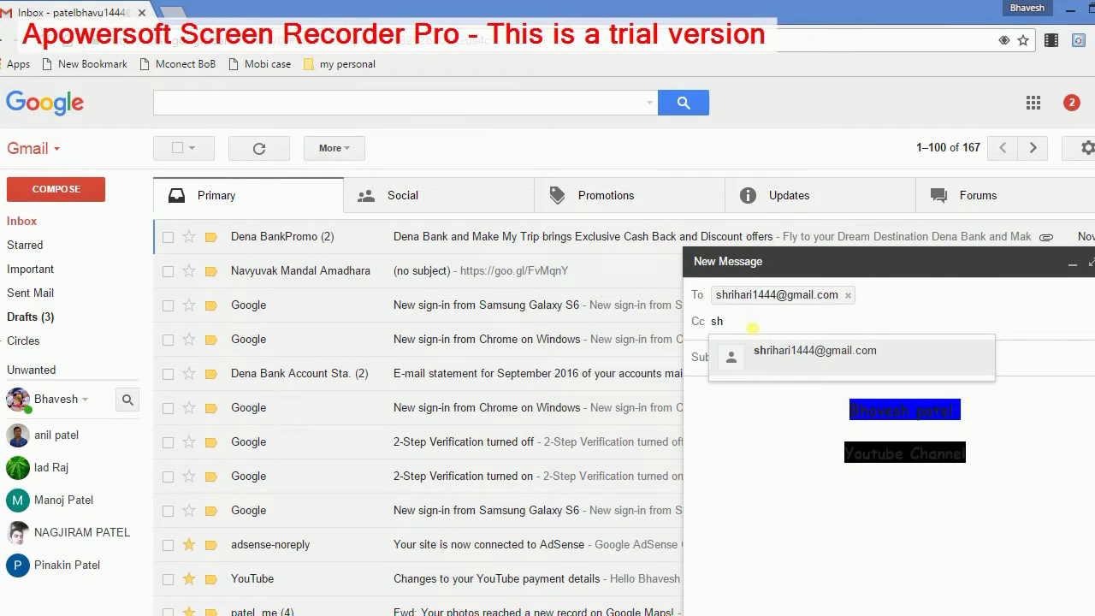
type("r")
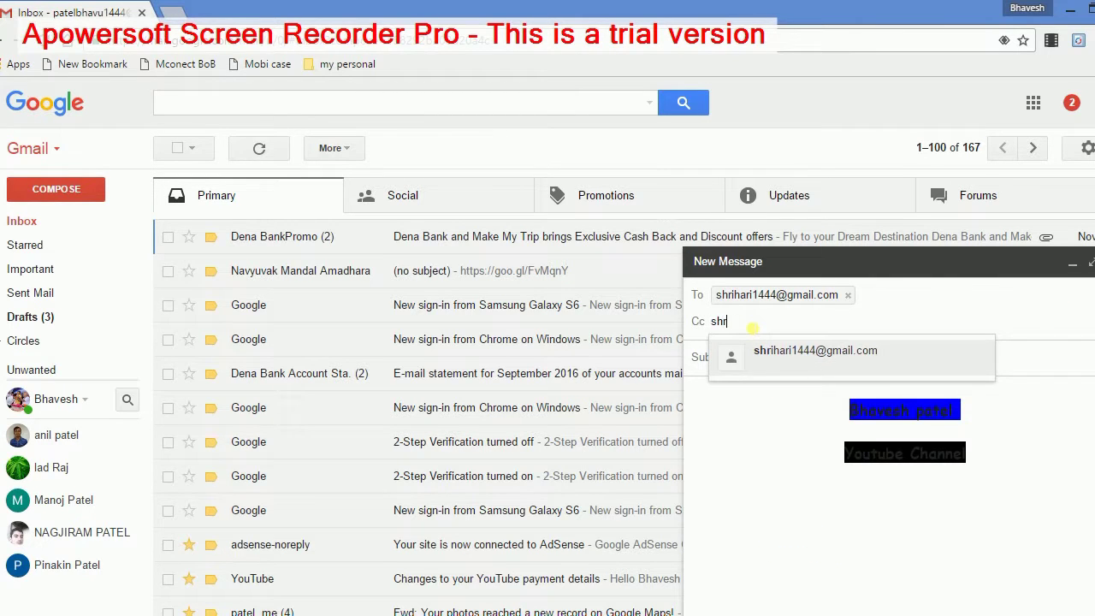
type("ee")
key("BackSpace")
key("BackSpace")
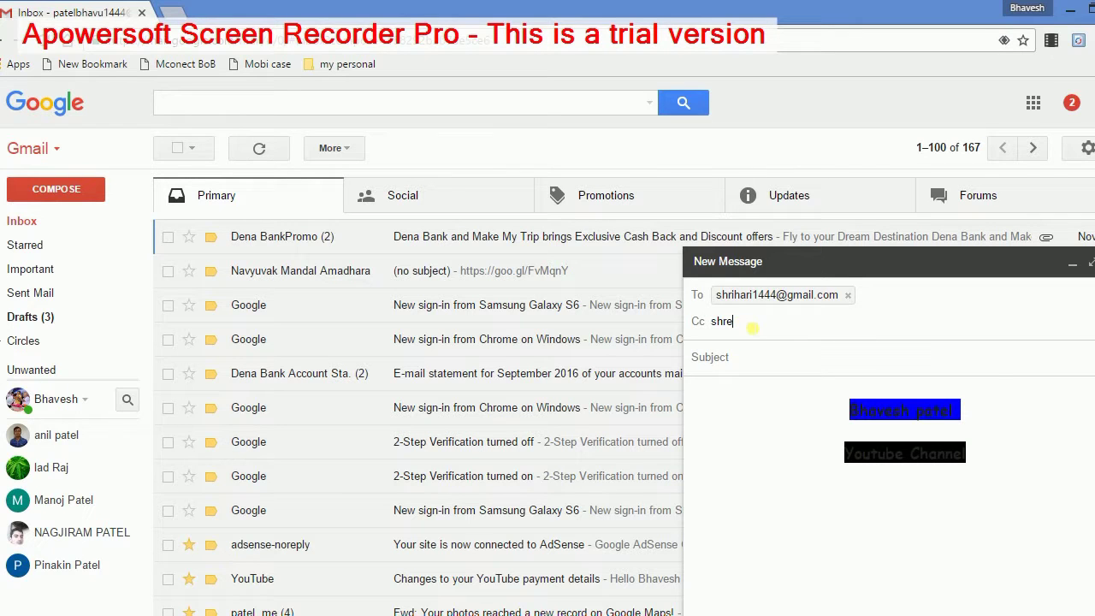
key("BackSpace")
key("BackSpace")
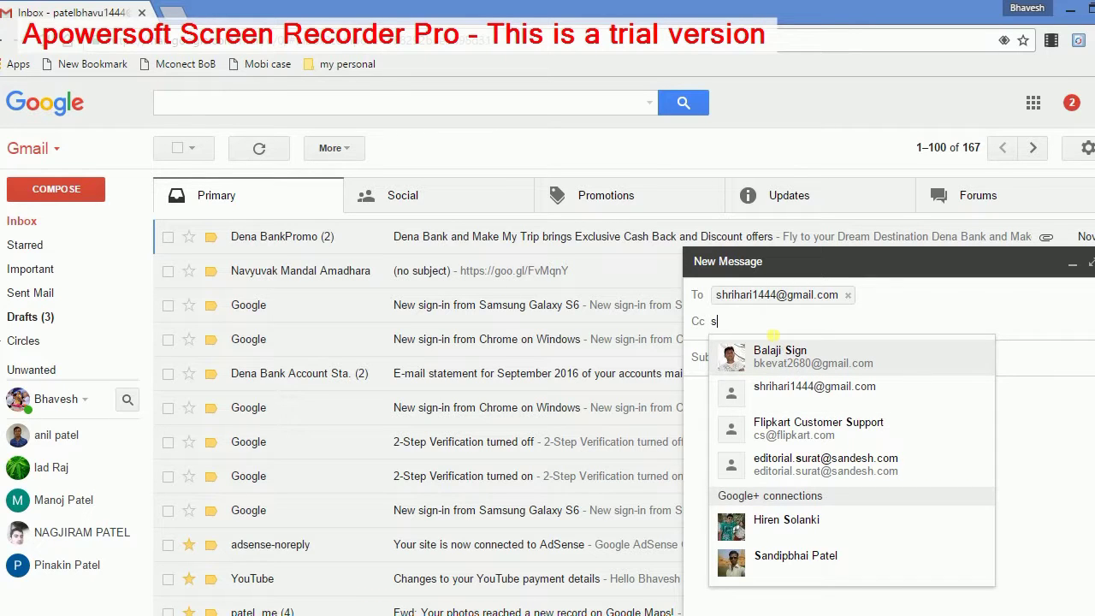
key("BackSpace")
type("hi")
left_click(778, 356)
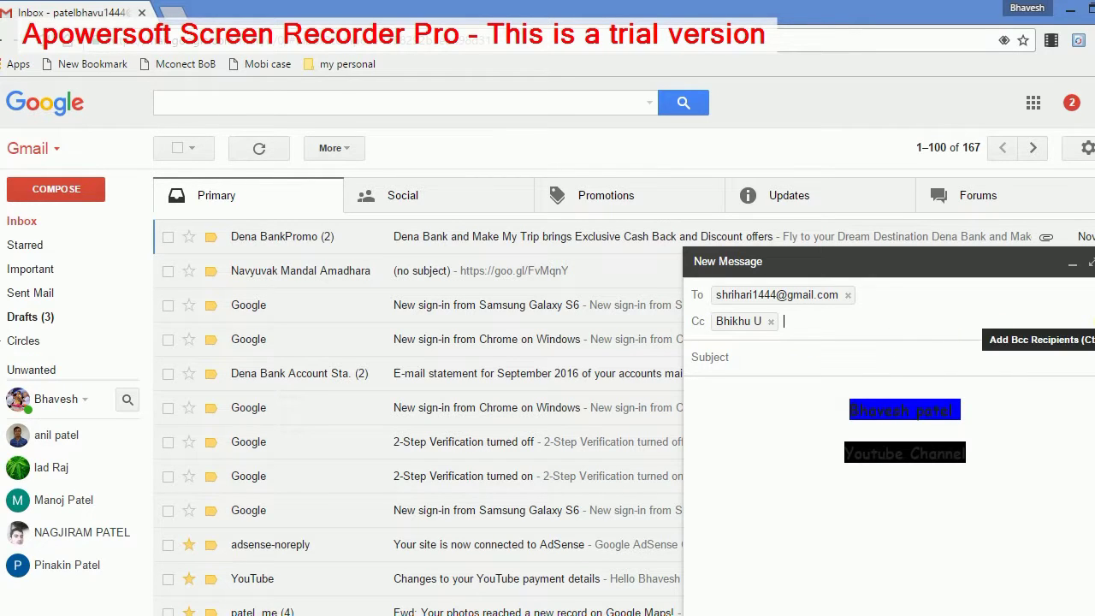
- Add a suggested contact as the Bcc recipient
left_click(1088, 320)
type("ny")
left_click(827, 383)
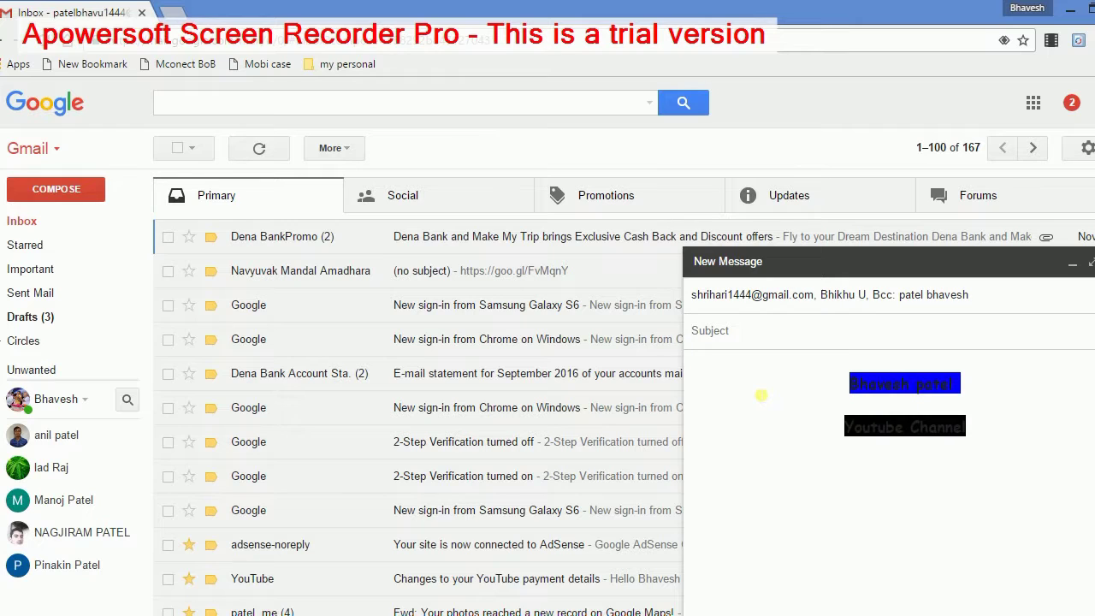
- Enter 'pdf file' as the subject and move into the message body
type("pdf file")
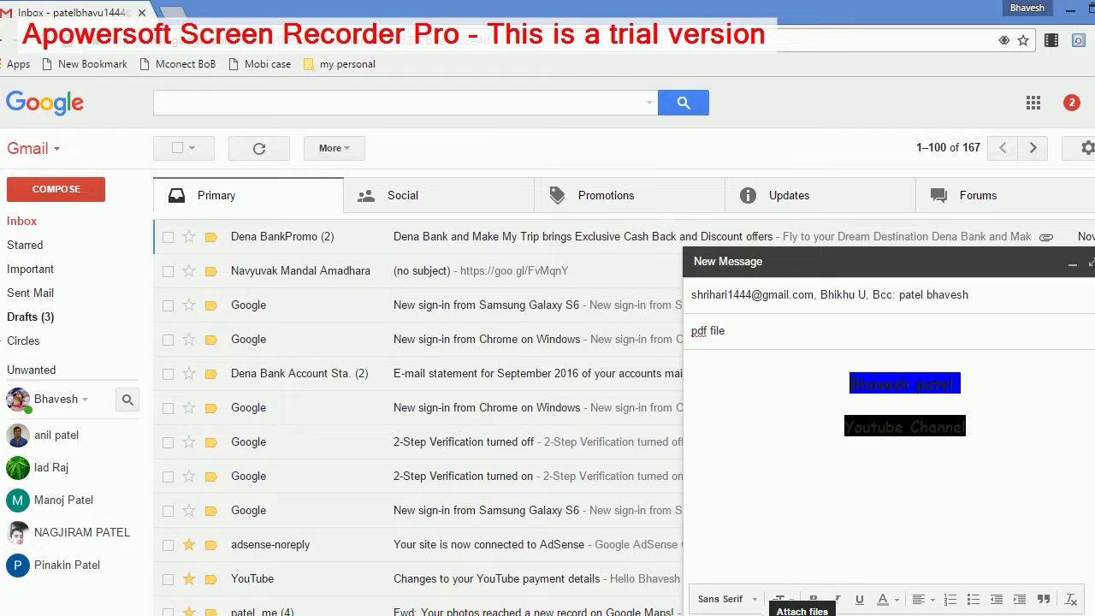
key("Tab")
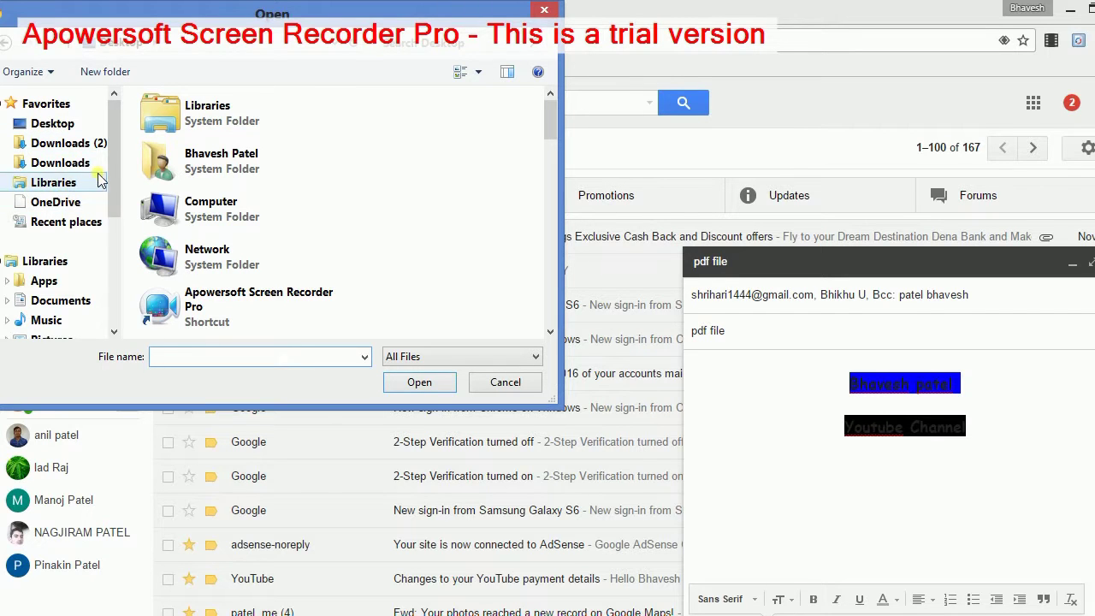
- Attach OJASApplicationForm.pdf from the Desktop and send the message
left_click(67, 125)
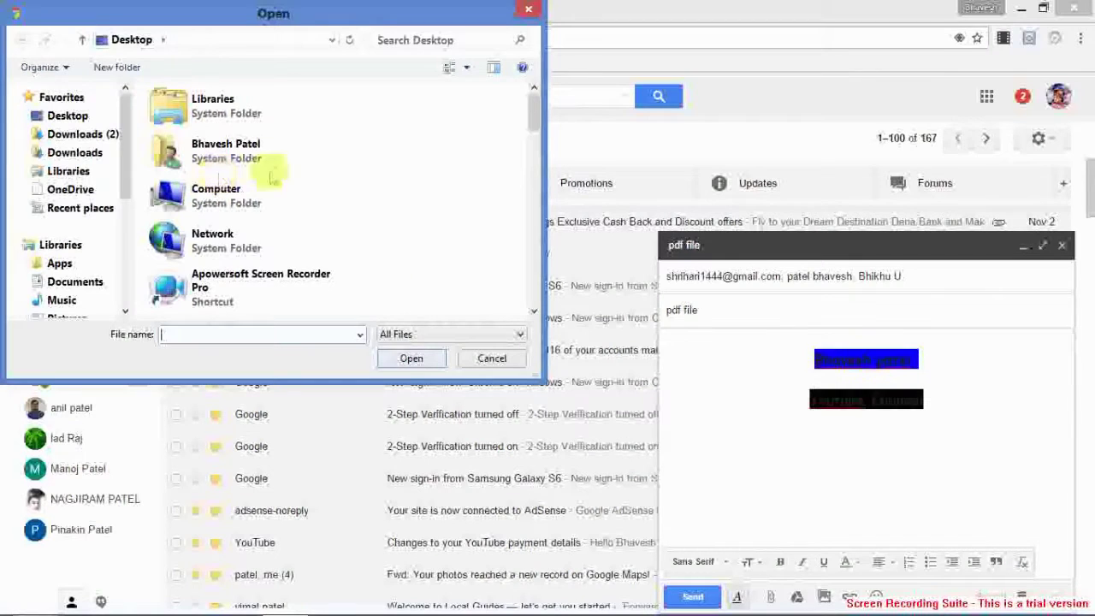
left_click_drag(533, 110, 533, 195)
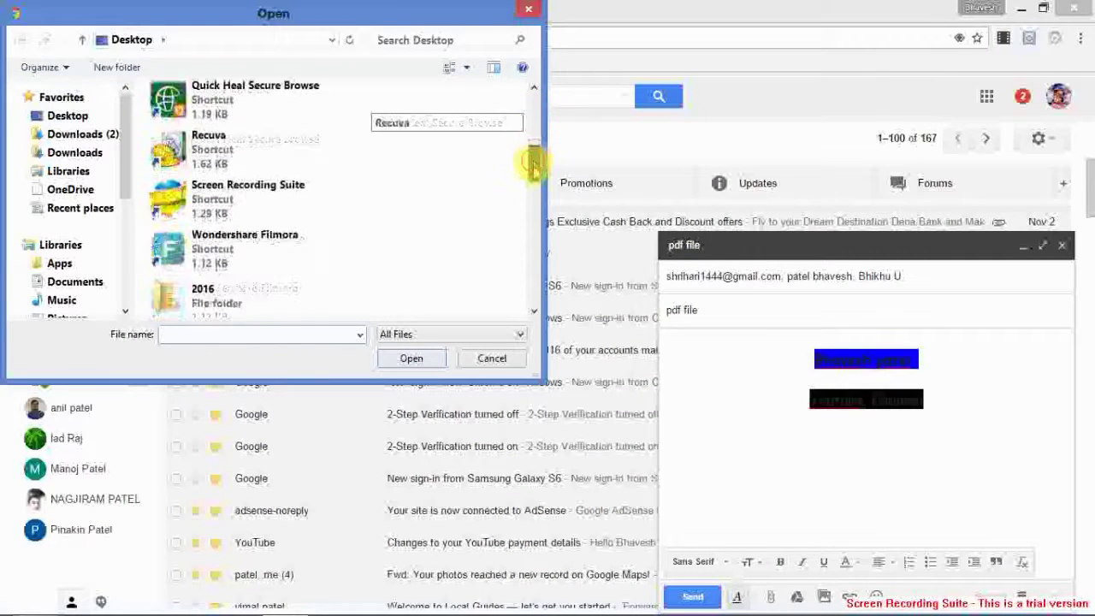
left_click_drag(533, 195, 535, 225)
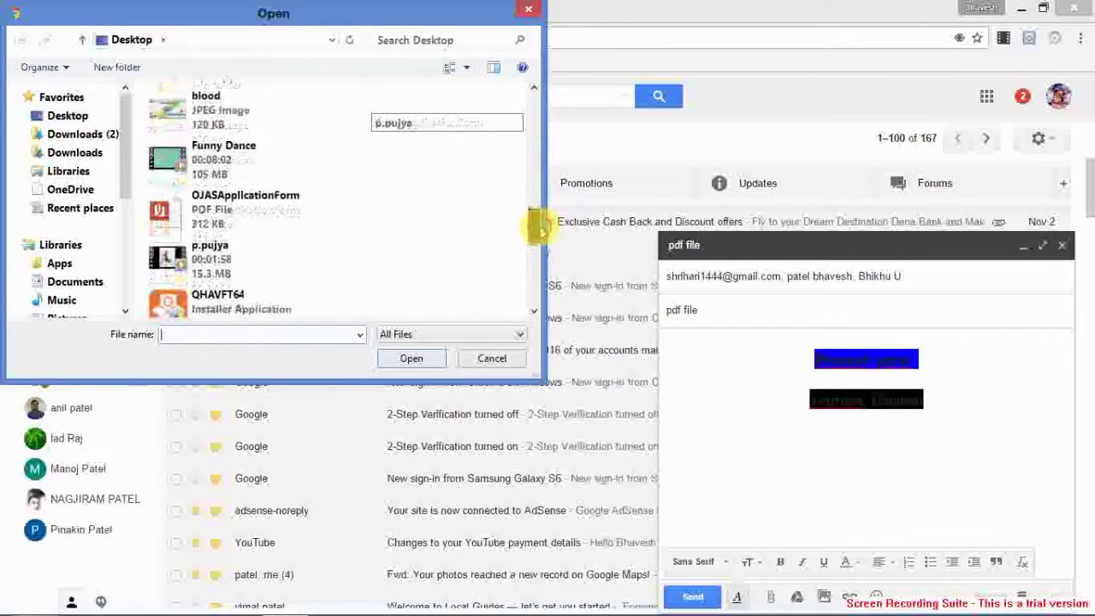
left_click(250, 209)
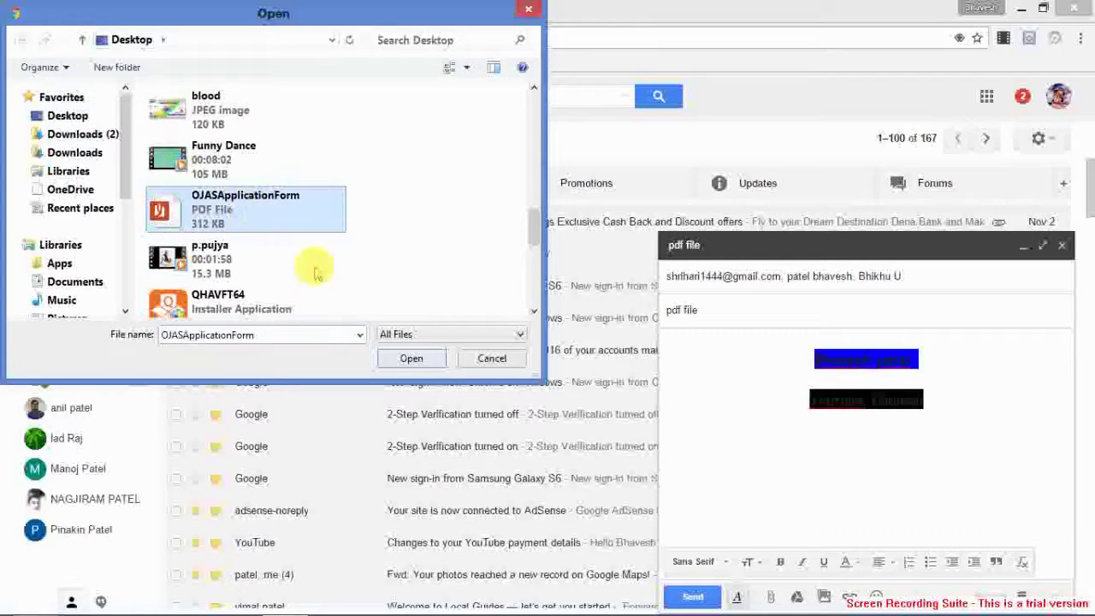
left_click(410, 359)
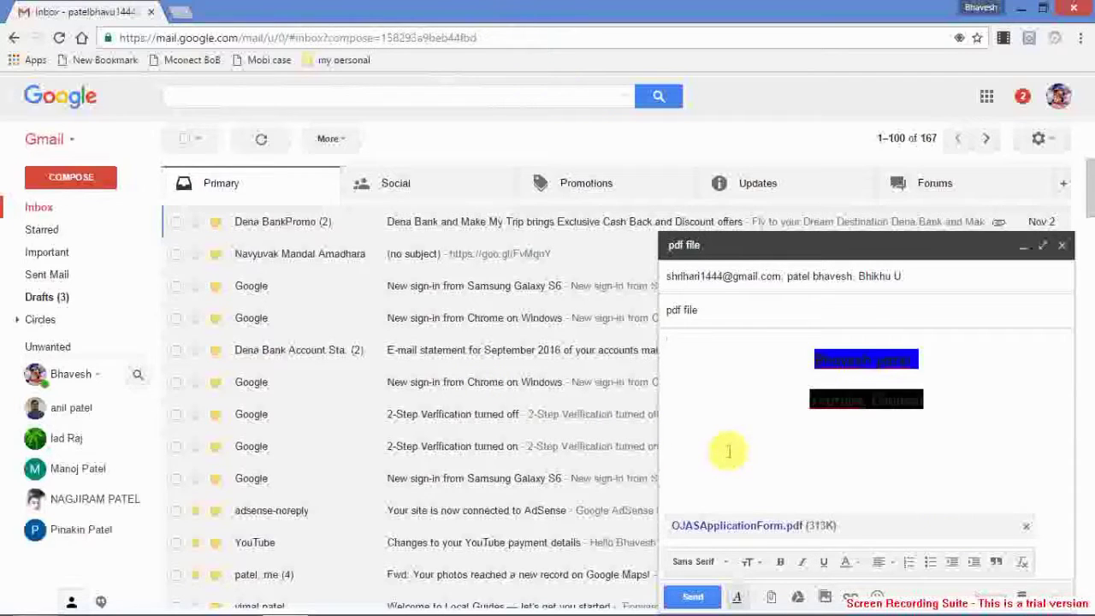
left_click(693, 597)
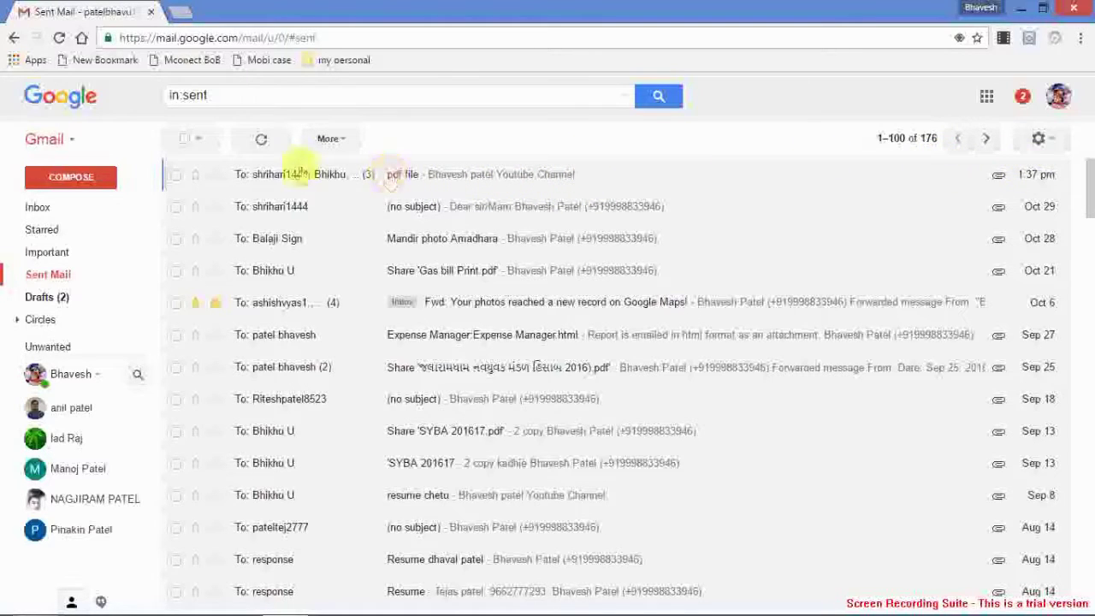
mouse_move(60, 208)
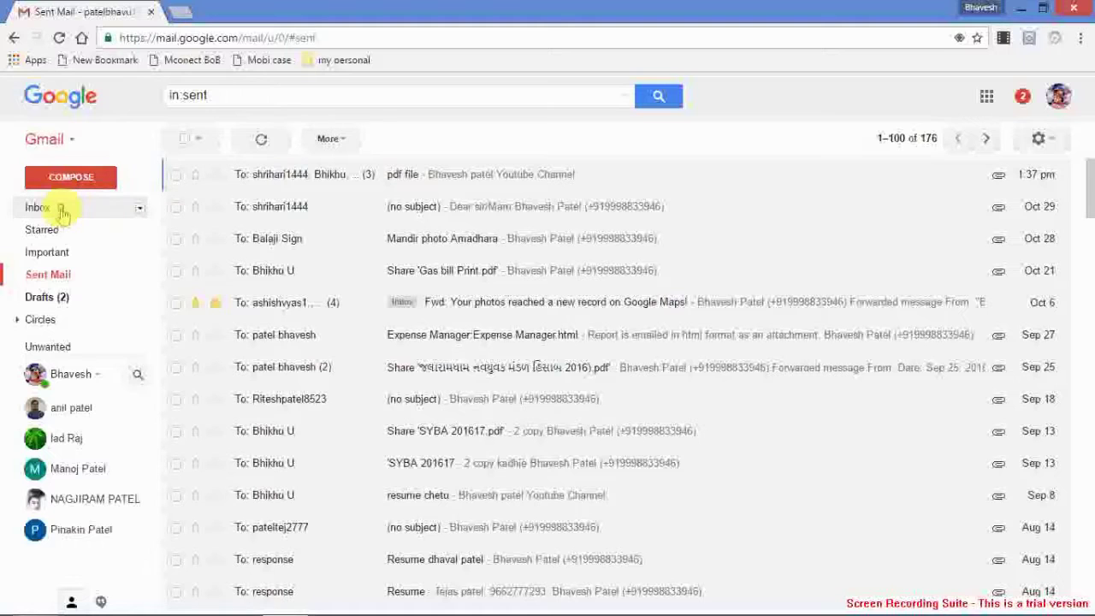
- Return to the Inbox's Primary category
left_click(61, 212)
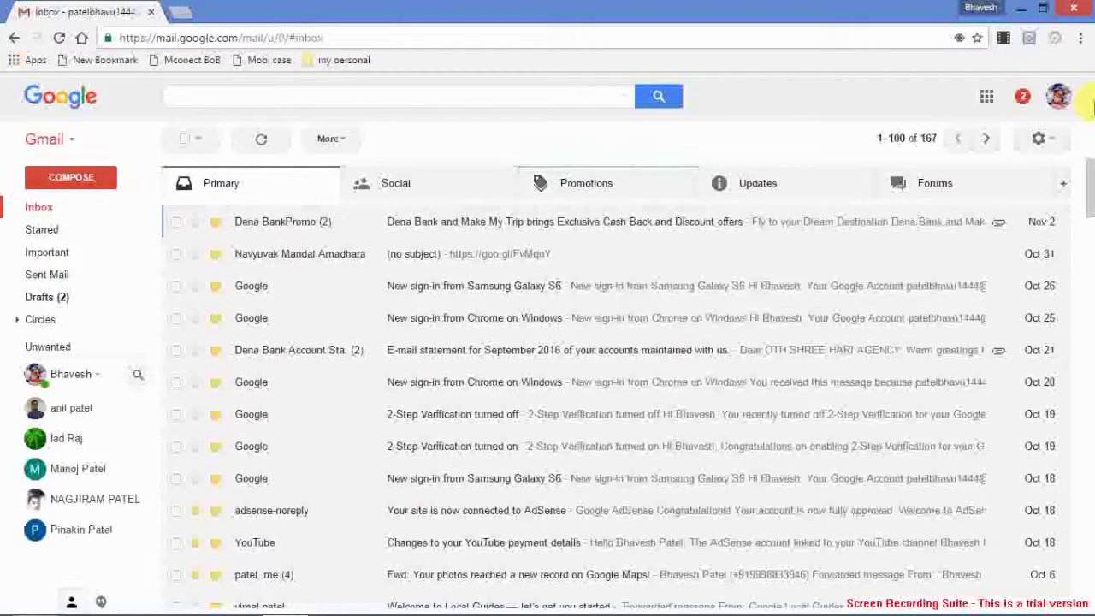
- Sign out of the Gmail account from the profile menu
left_click(1061, 99)
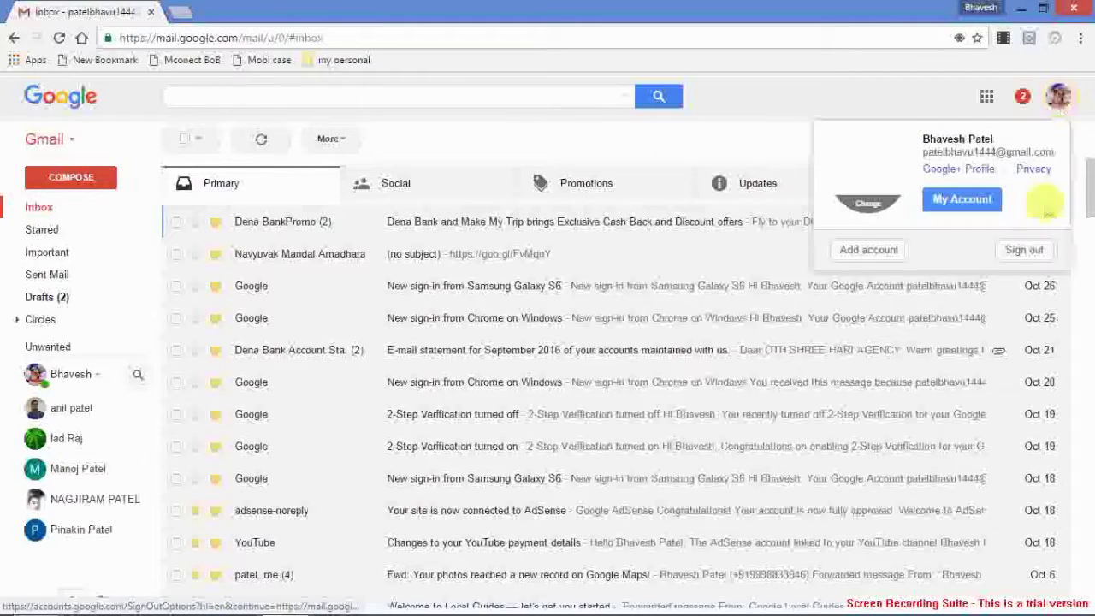
left_click(1026, 250)
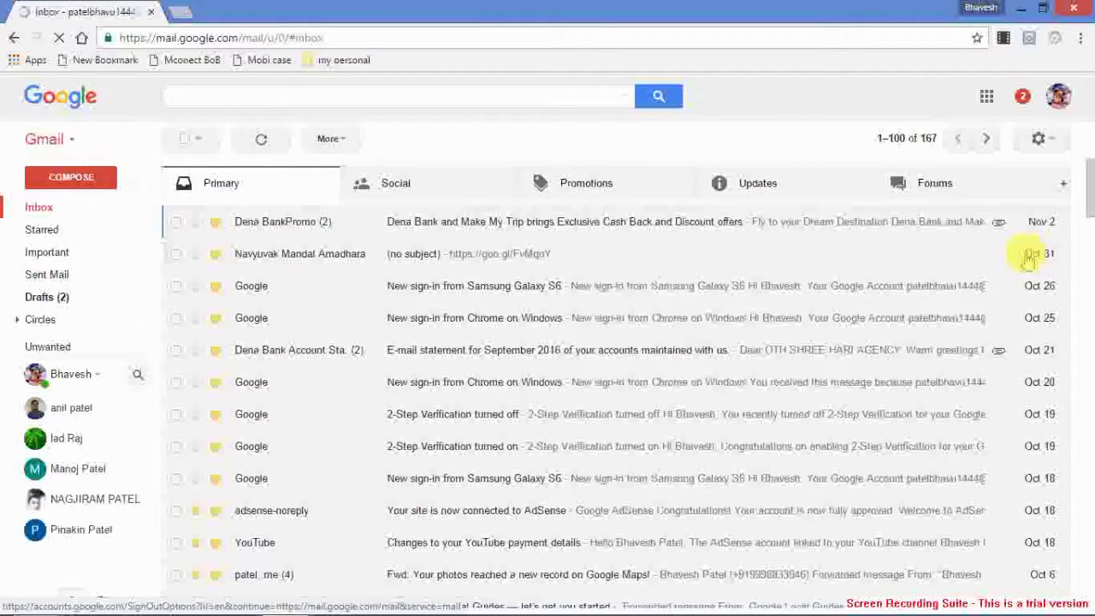